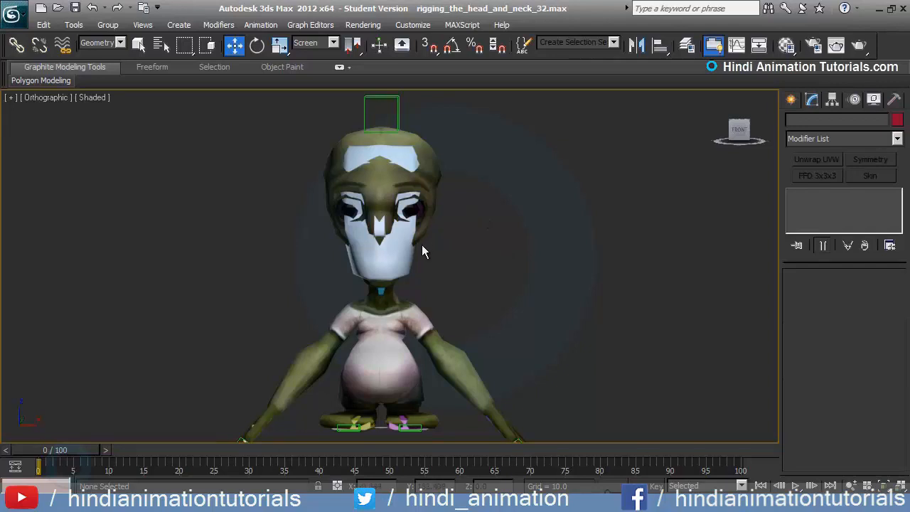
Turn on Display as Box for all the character's biped bones and return the viewport to shaded mode
{"action": "key", "text": "F3"}
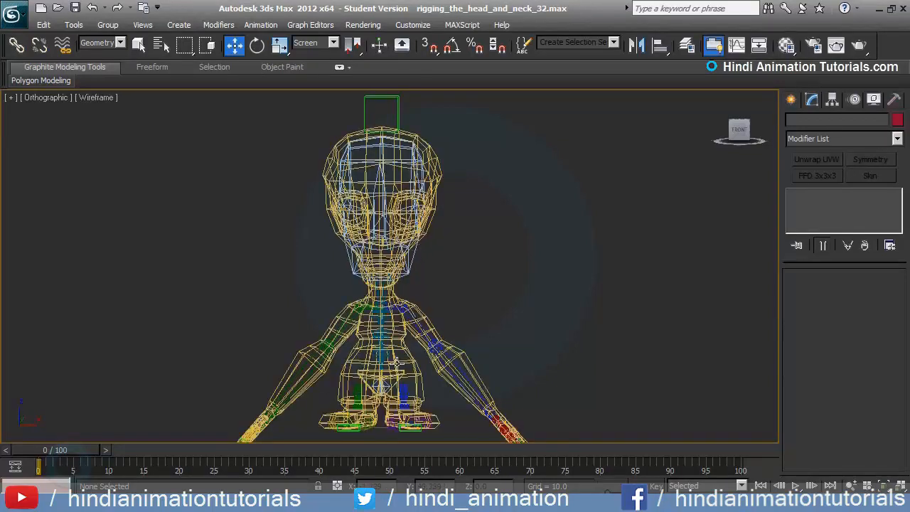
{"action": "key", "text": "ctrl+a"}
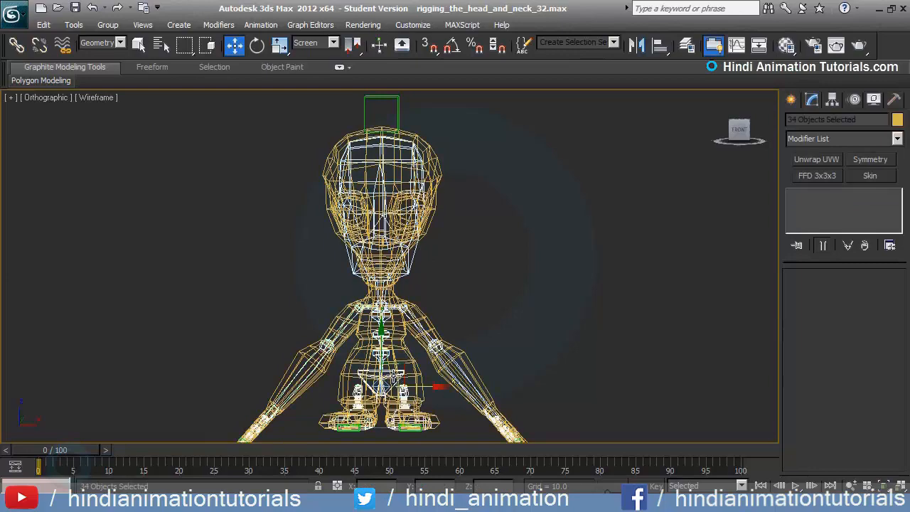
{"action": "scroll", "coordinate": [396, 382], "scroll_direction": "up", "scroll_amount": 4}
{"action": "middle_click_drag", "start_coordinate": [392, 351], "coordinate": [418, 327]}
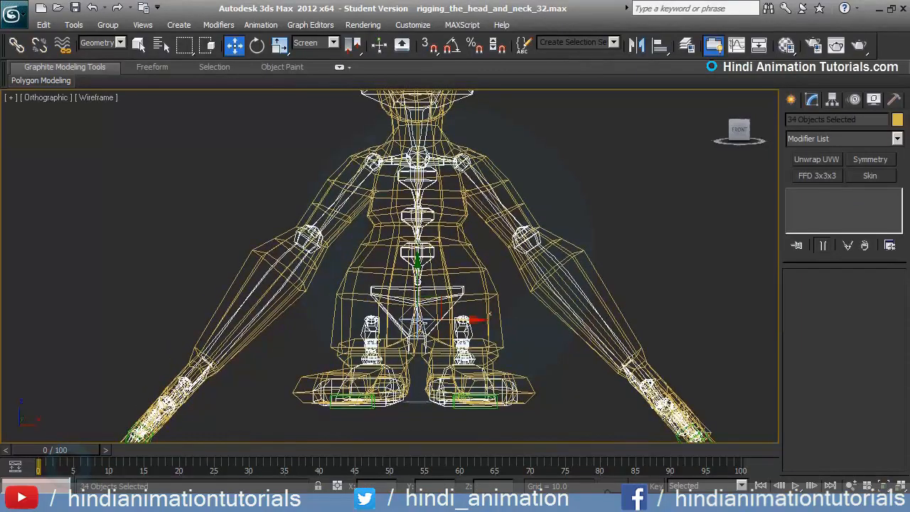
{"action": "right_click", "coordinate": [446, 287]}
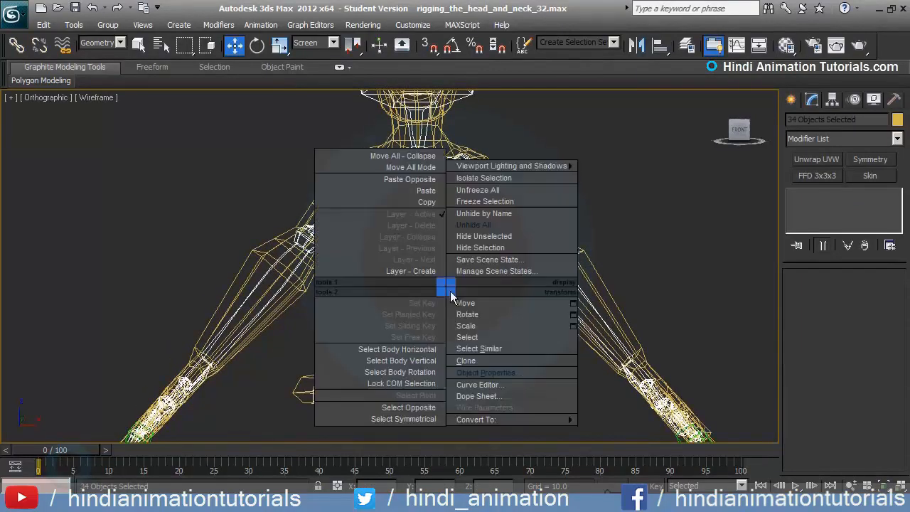
{"action": "left_click", "coordinate": [486, 372]}
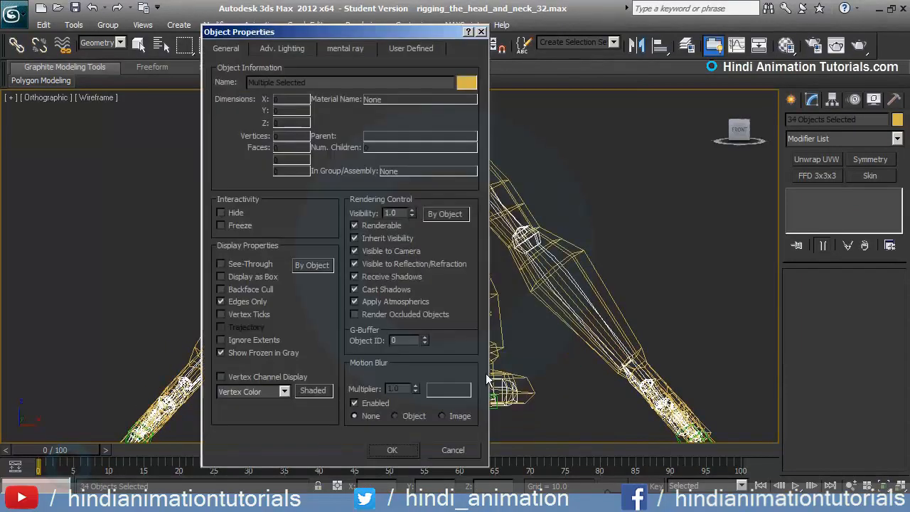
{"action": "left_click", "coordinate": [244, 276]}
{"action": "left_click", "coordinate": [394, 449]}
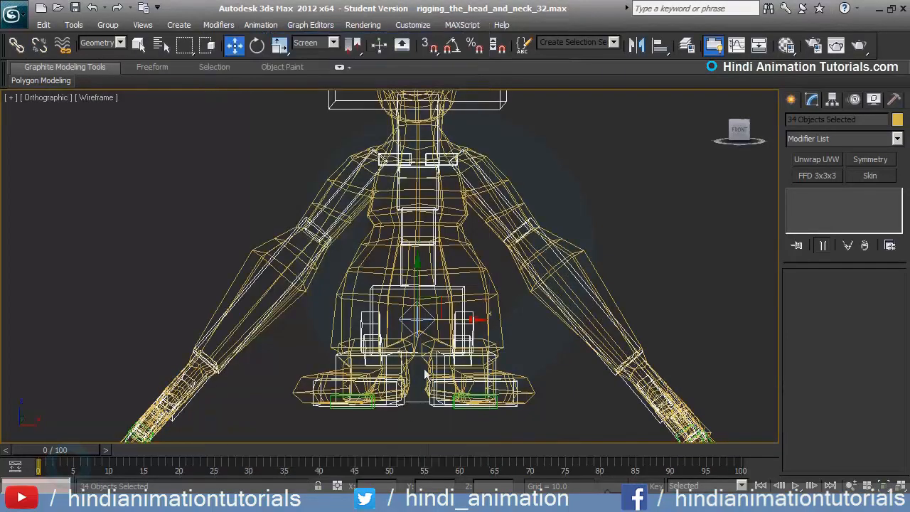
{"action": "scroll", "coordinate": [420, 326], "scroll_direction": "up", "scroll_amount": 3}
{"action": "key", "text": "F3"}
{"action": "scroll", "coordinate": [420, 326], "scroll_direction": "down", "scroll_amount": 5}
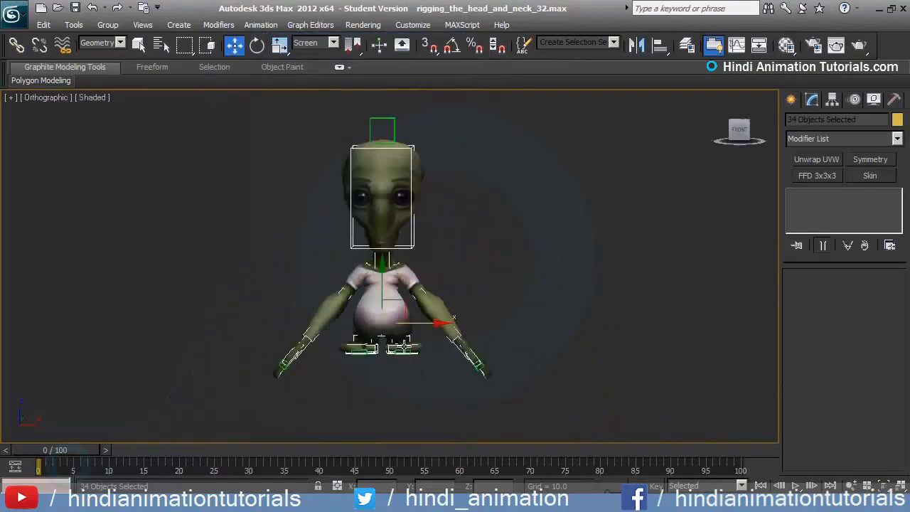
Try rotating the biped's head bone to test it against the mesh, and undo the rotation
{"action": "middle_click_drag", "start_coordinate": [367, 324], "coordinate": [424, 320], "text": "alt"}
{"action": "left_click", "coordinate": [428, 236]}
{"action": "middle_click_drag", "start_coordinate": [436, 276], "coordinate": [424, 257], "text": "alt"}
{"action": "scroll", "coordinate": [424, 258], "scroll_direction": "up", "scroll_amount": 2}
{"action": "key", "text": "e"}
{"action": "mouse_move", "coordinate": [410, 217]}
{"action": "left_mouse_down"}
{"action": "mouse_move", "coordinate": [389, 224]}
{"action": "mouse_move", "coordinate": [412, 205]}
{"action": "left_mouse_up"}
{"action": "key", "text": "ctrl+z"}
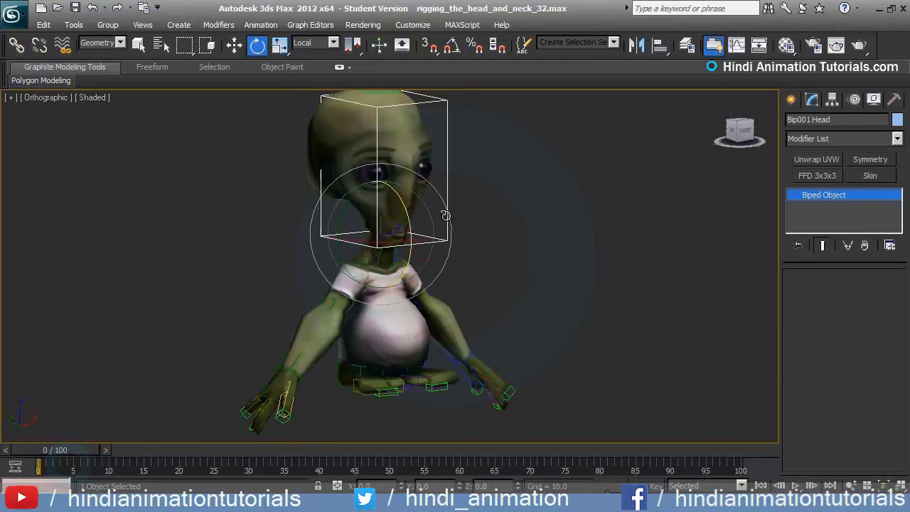
{"action": "middle_click_drag", "start_coordinate": [456, 226], "coordinate": [418, 232], "text": "alt"}
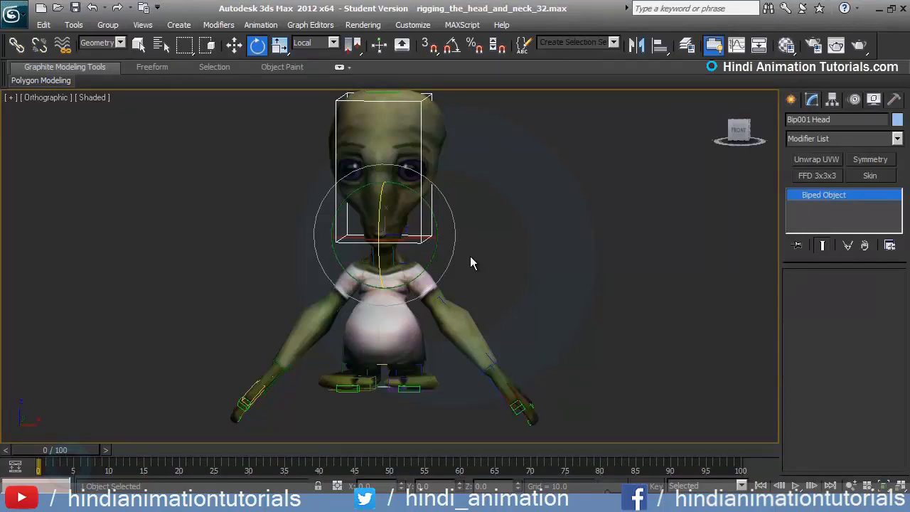
Apply a Skin modifier to the alien's body mesh
{"action": "left_click", "coordinate": [464, 313]}
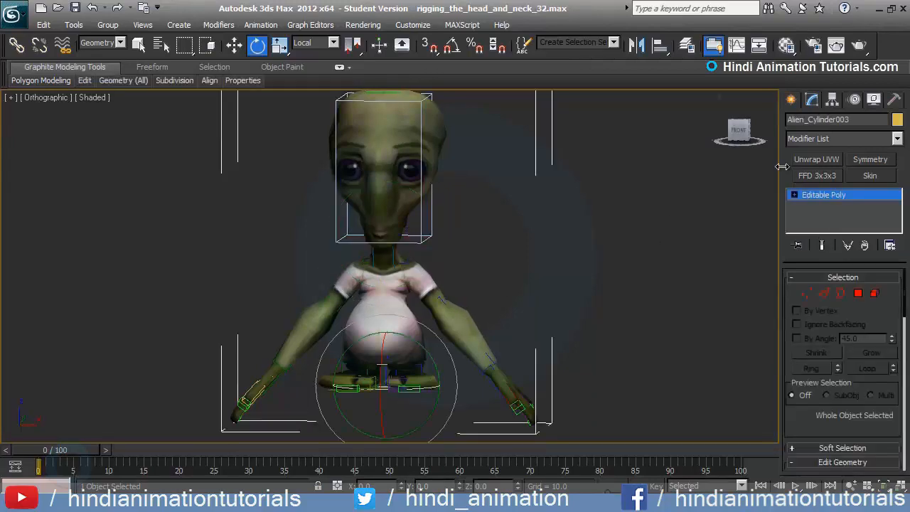
{"action": "left_click", "coordinate": [814, 139]}
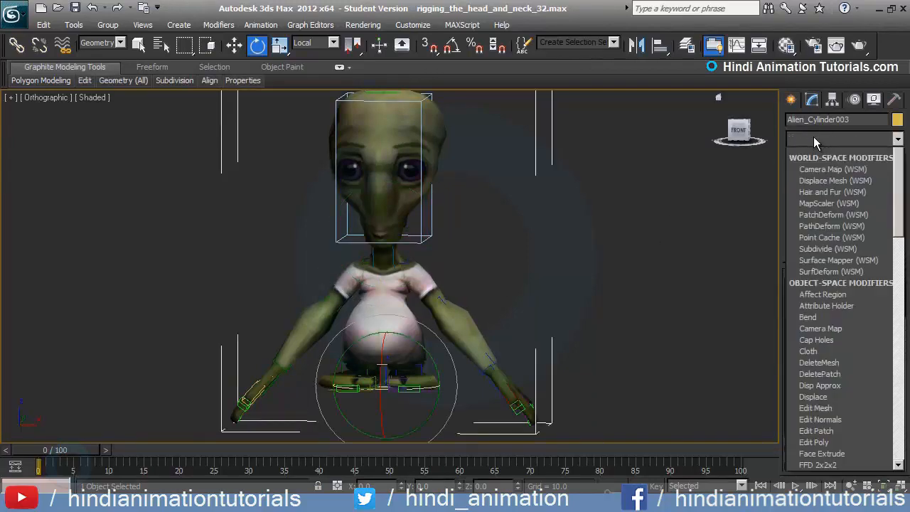
{"action": "left_click", "coordinate": [813, 139]}
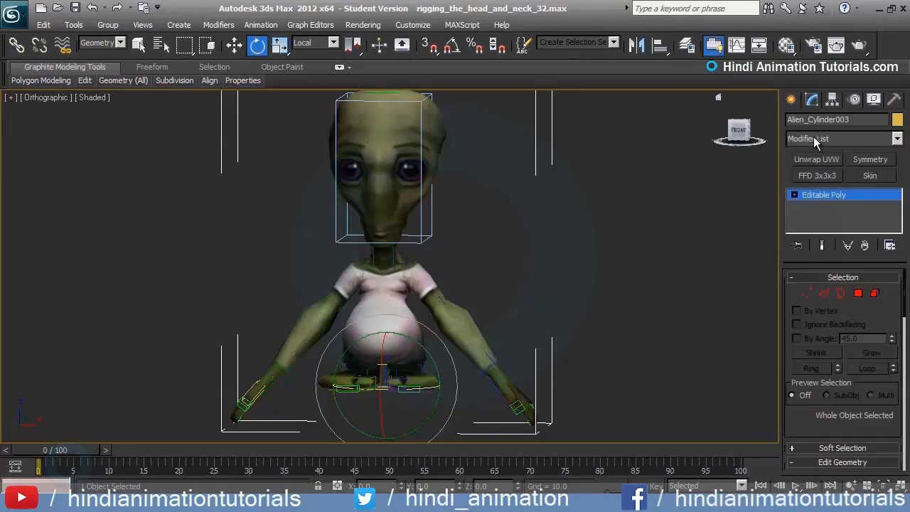
{"action": "left_click", "coordinate": [885, 179]}
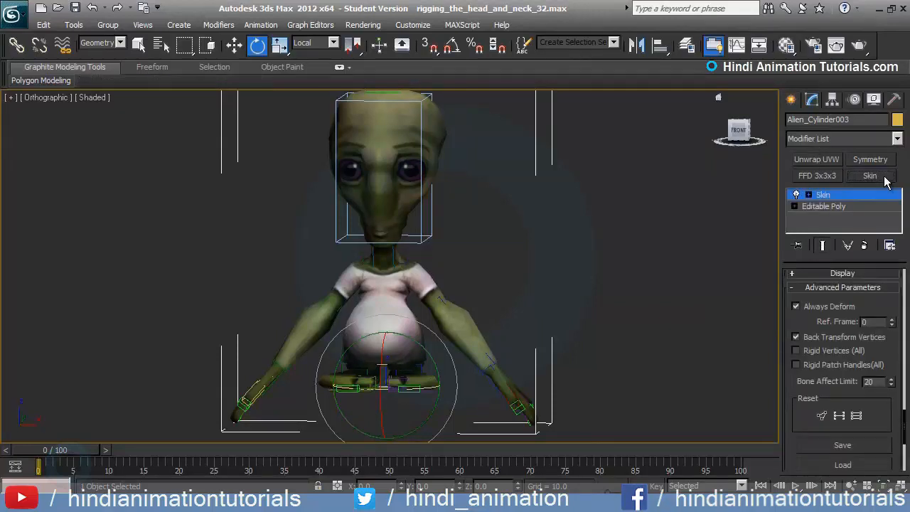
Set the Skin modifier's Bone Affect Limit to 3 in its advanced parameters
{"action": "left_click_drag", "start_coordinate": [903, 426], "coordinate": [901, 258]}
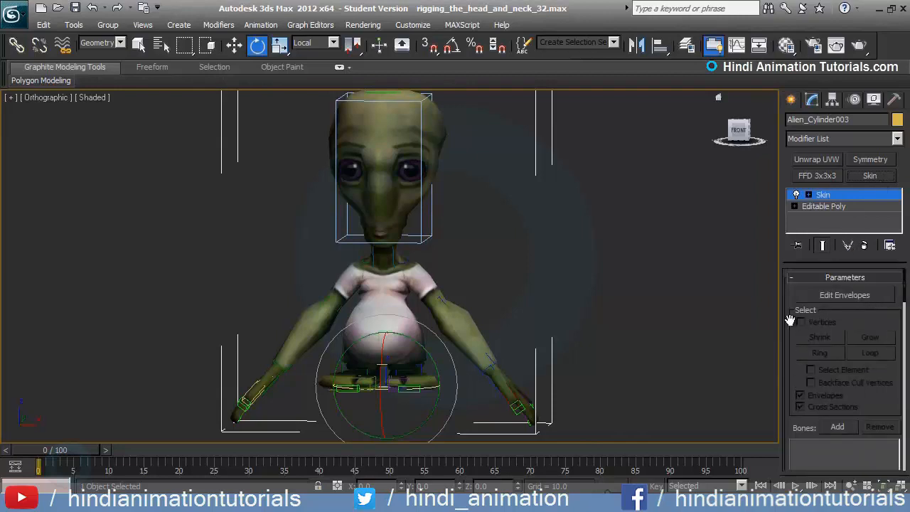
{"action": "scroll", "coordinate": [891, 401], "scroll_direction": "down", "scroll_amount": 3}
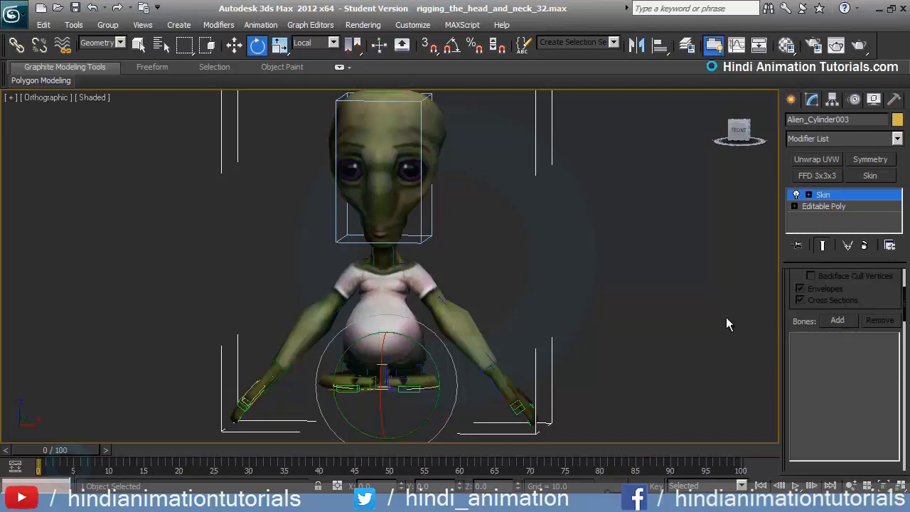
{"action": "scroll", "coordinate": [890, 302], "scroll_direction": "down", "scroll_amount": 4}
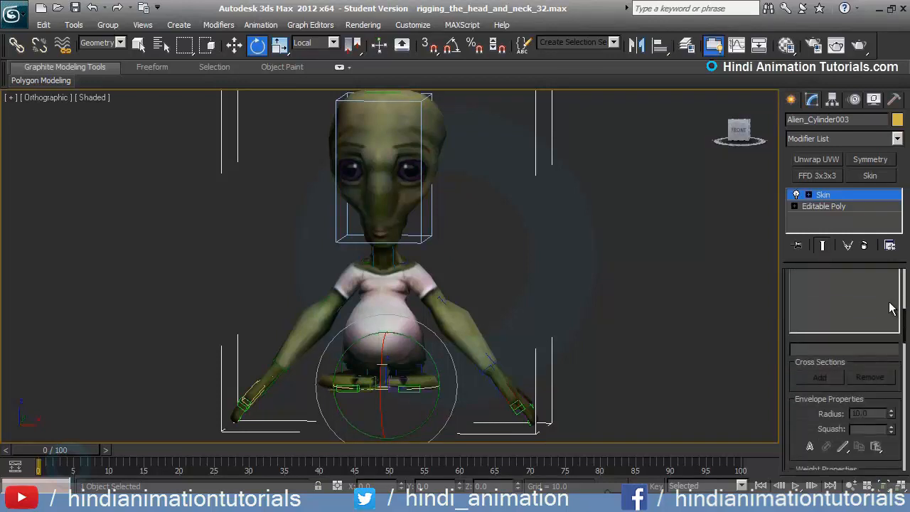
{"action": "scroll", "coordinate": [890, 307], "scroll_direction": "down", "scroll_amount": 5}
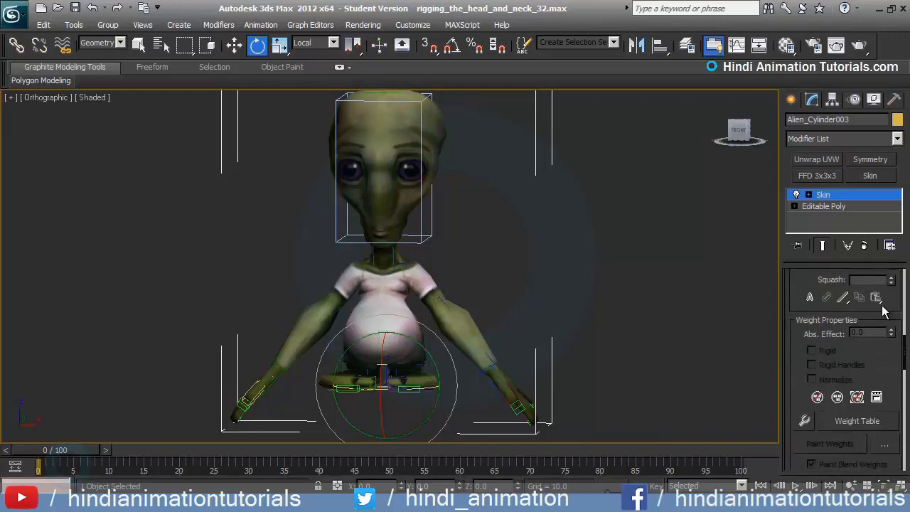
{"action": "scroll", "coordinate": [884, 311], "scroll_direction": "down", "scroll_amount": 9}
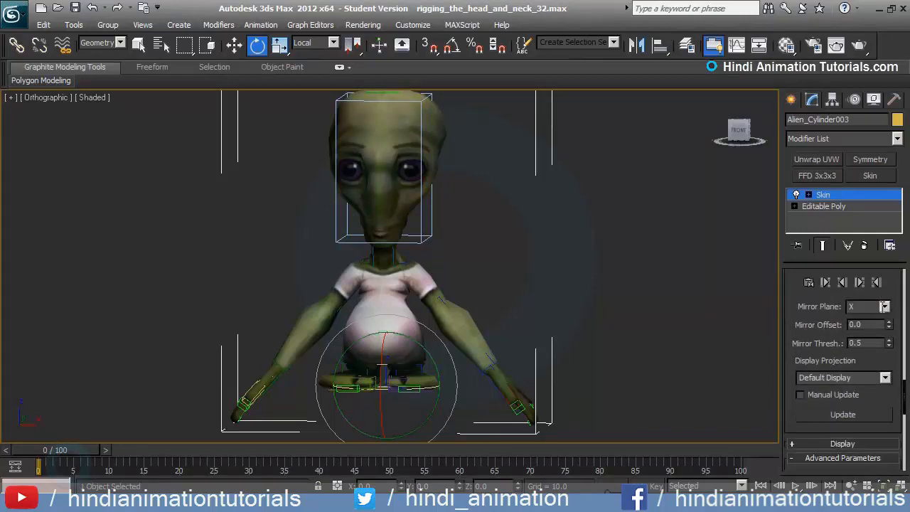
{"action": "scroll", "coordinate": [884, 307], "scroll_direction": "down", "scroll_amount": 4}
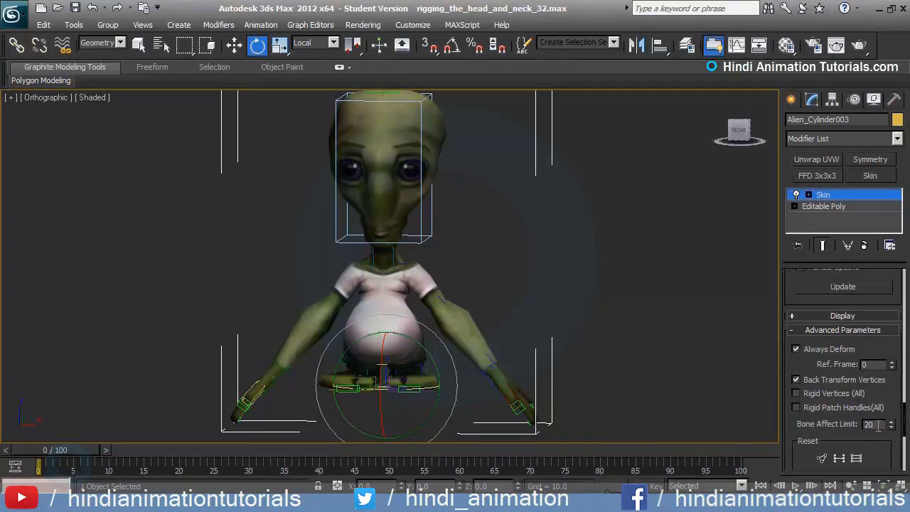
{"action": "double_click", "coordinate": [878, 425]}
{"action": "type", "text": "3"}
Add all biped bones from Bip001 Head to Bip001 Spine2 to the Skin modifier, leaving out the root Bip001
{"action": "scroll", "coordinate": [893, 400], "scroll_direction": "up", "scroll_amount": 5}
{"action": "scroll", "coordinate": [891, 400], "scroll_direction": "up", "scroll_amount": 10}
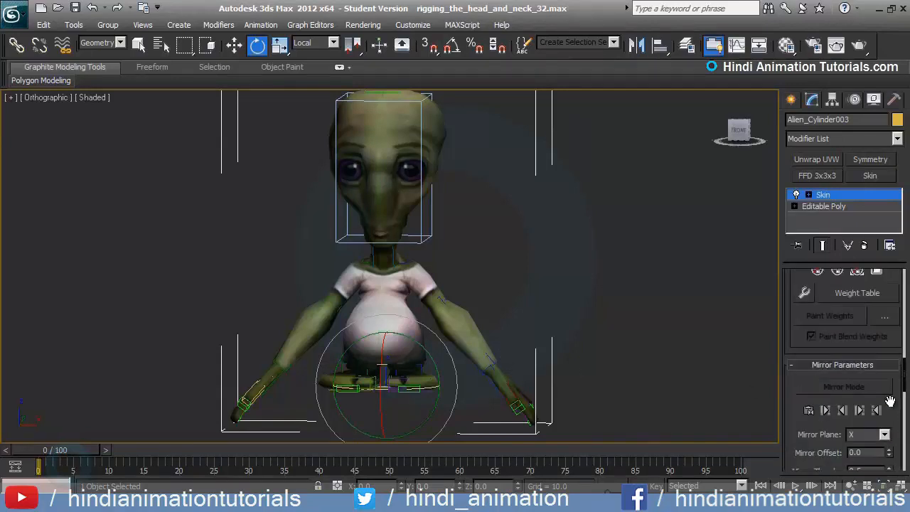
{"action": "scroll", "coordinate": [889, 402], "scroll_direction": "up", "scroll_amount": 6}
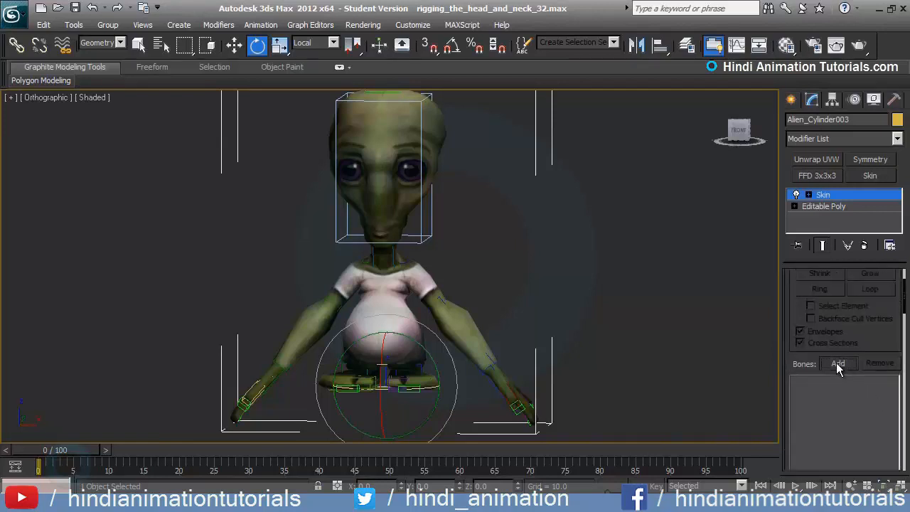
{"action": "left_click", "coordinate": [837, 363]}
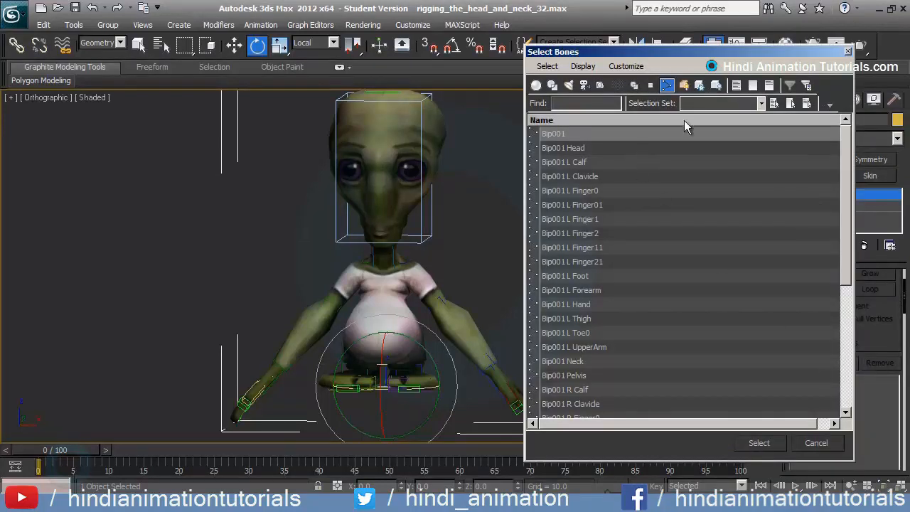
{"action": "left_click", "coordinate": [755, 86]}
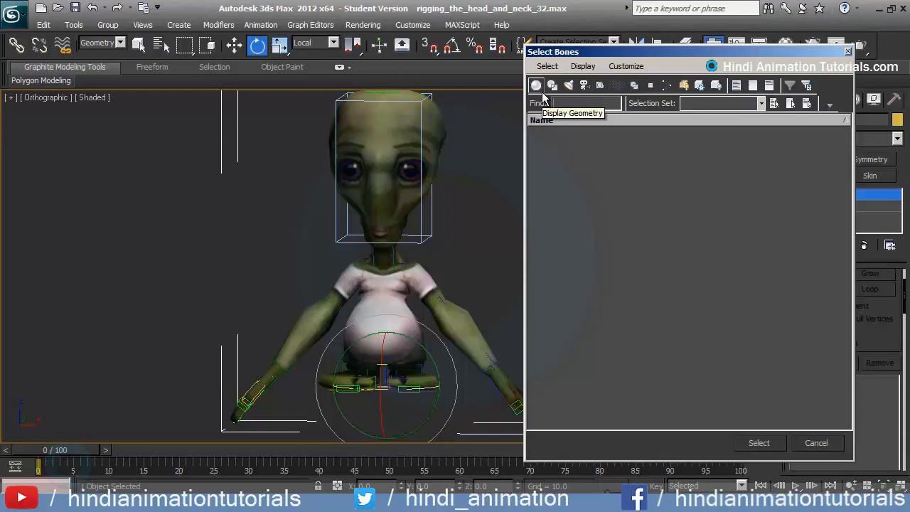
{"action": "left_click", "coordinate": [666, 86]}
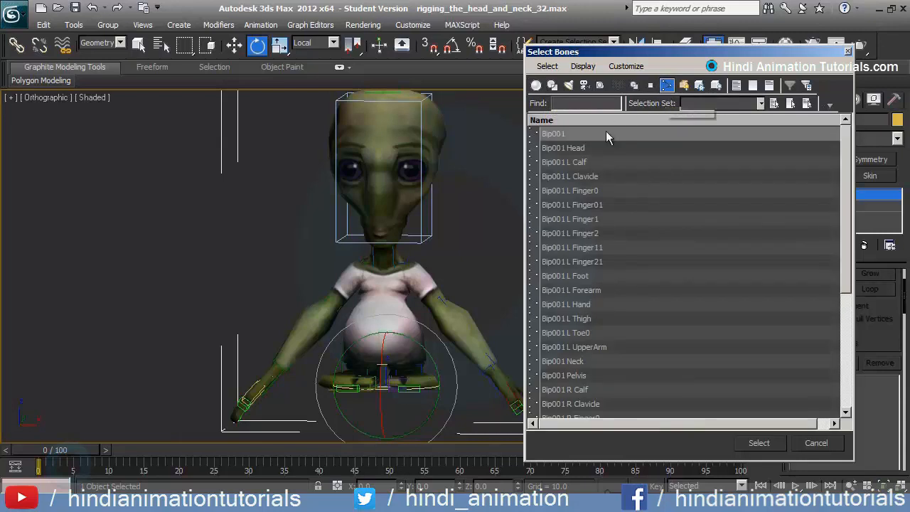
{"action": "left_click", "coordinate": [560, 152]}
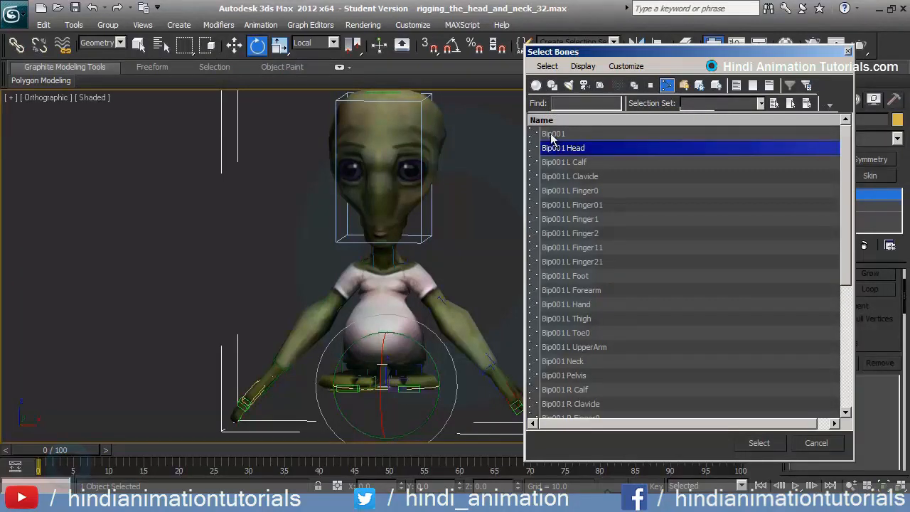
{"action": "left_click_drag", "start_coordinate": [844, 163], "coordinate": [847, 276]}
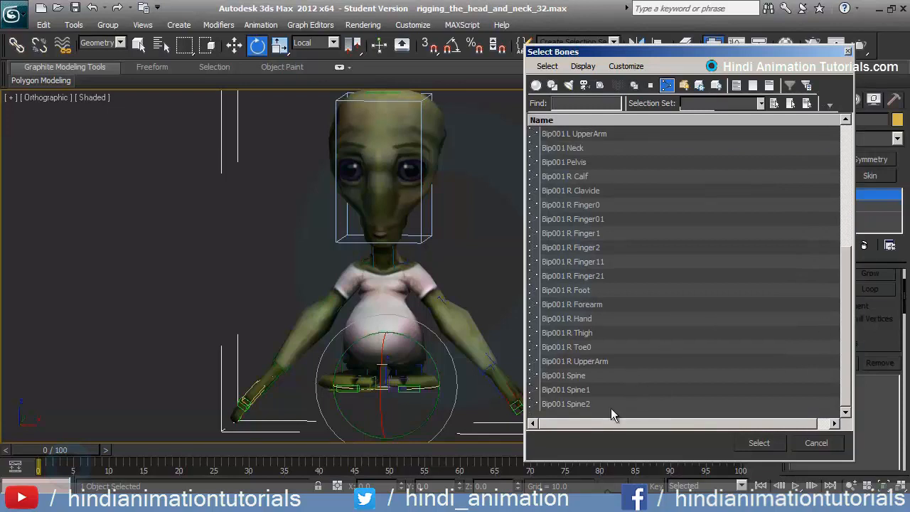
{"action": "left_click", "coordinate": [590, 403], "text": "shift"}
{"action": "left_click_drag", "start_coordinate": [845, 329], "coordinate": [841, 194]}
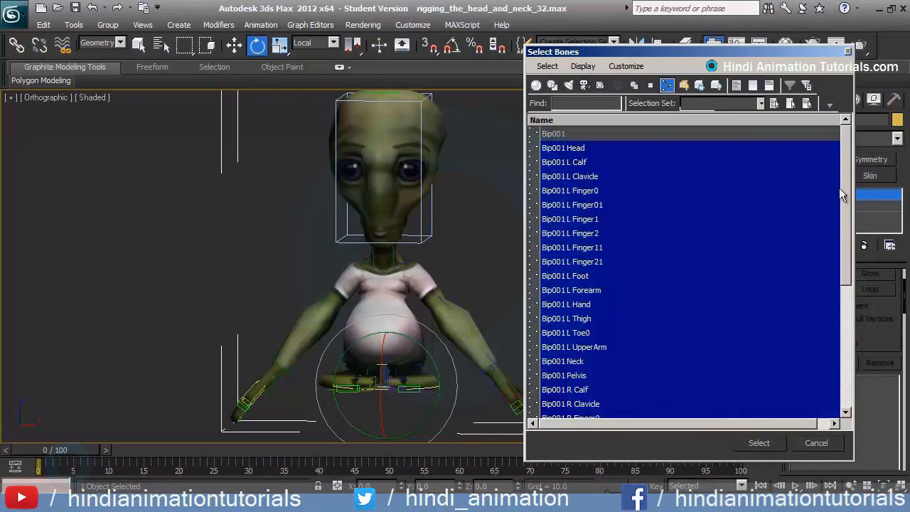
{"action": "left_click", "coordinate": [758, 443]}
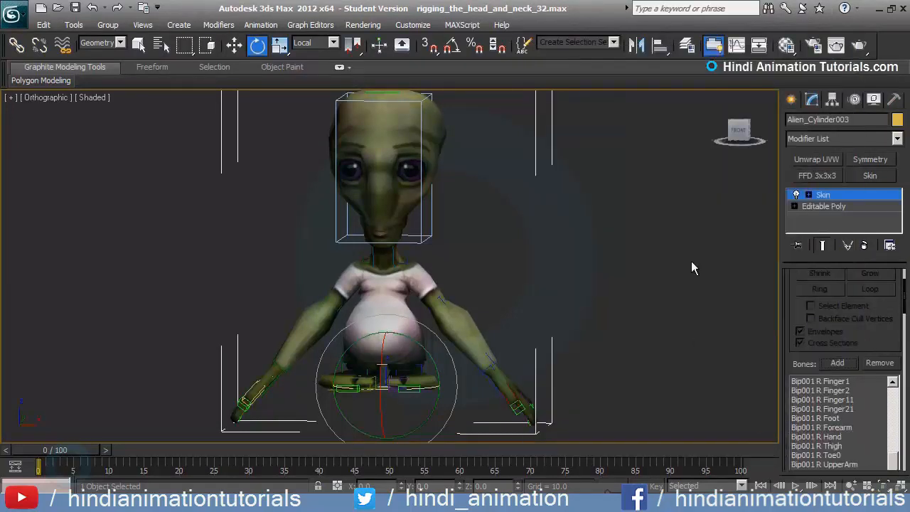
{"action": "middle_click_drag", "start_coordinate": [534, 270], "coordinate": [530, 292]}
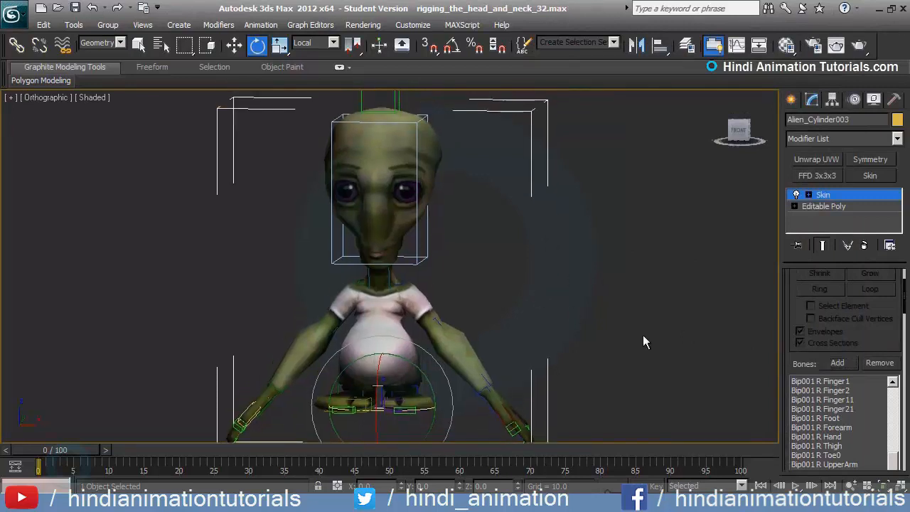